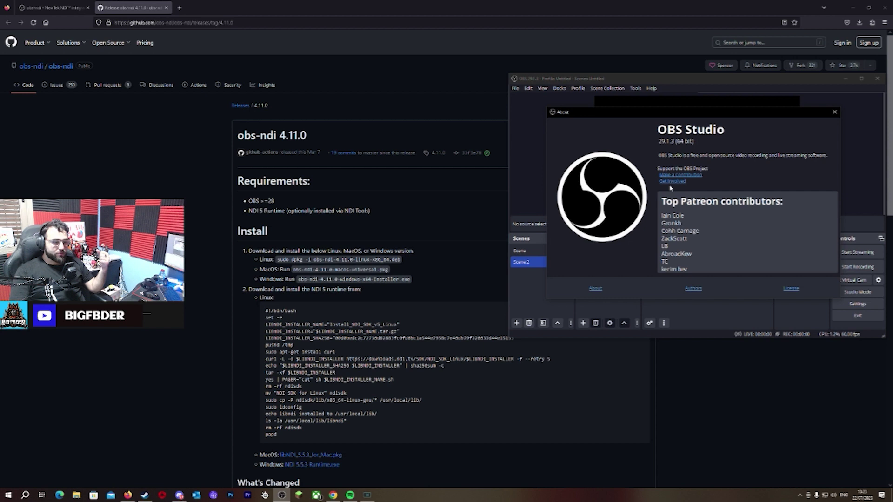
# Close the About OBS Studio window to show Scene 2's main view
pyautogui.click(835, 112)
# Shift the OBS window slightly left and lower over the obs-ndi release page
pyautogui.moveTo(781, 82); pyautogui.dragTo(776, 82)
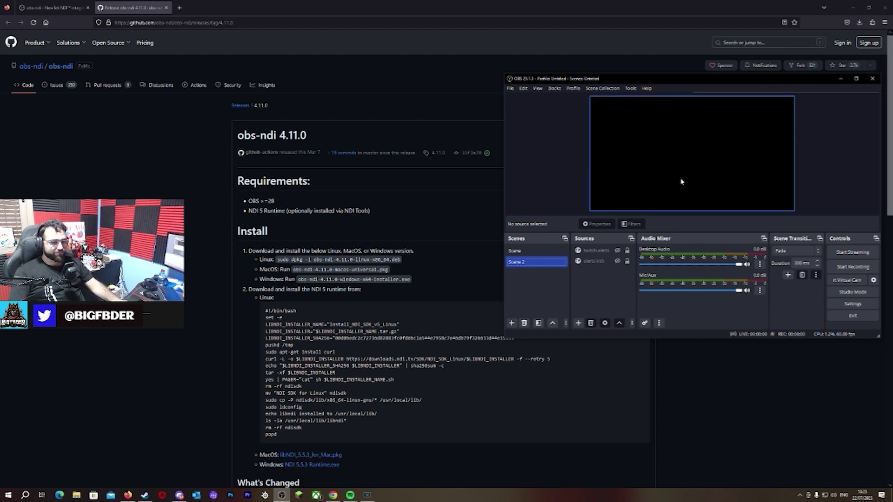
pyautogui.moveTo(654, 81); pyautogui.dragTo(655, 100)
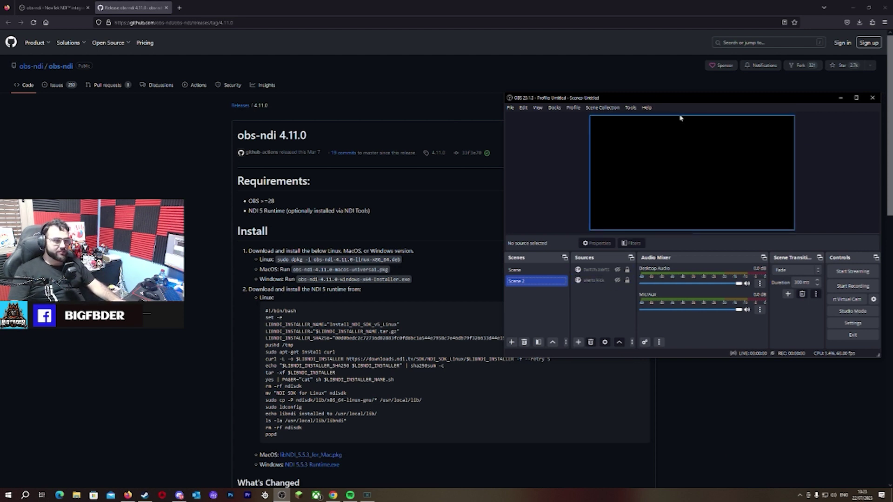
# Maximize OBS and hide the twitch alerts and alerts kick sources in Scene 2
pyautogui.doubleClick(684, 97)
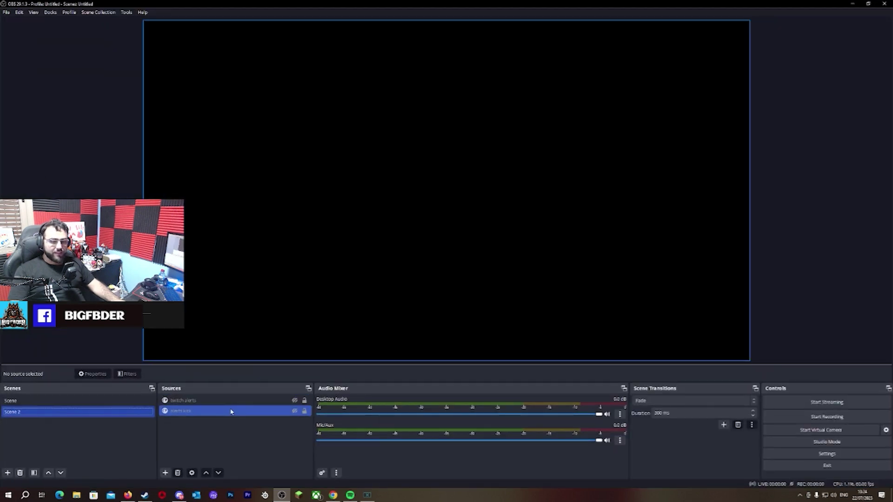
pyautogui.click(235, 402)
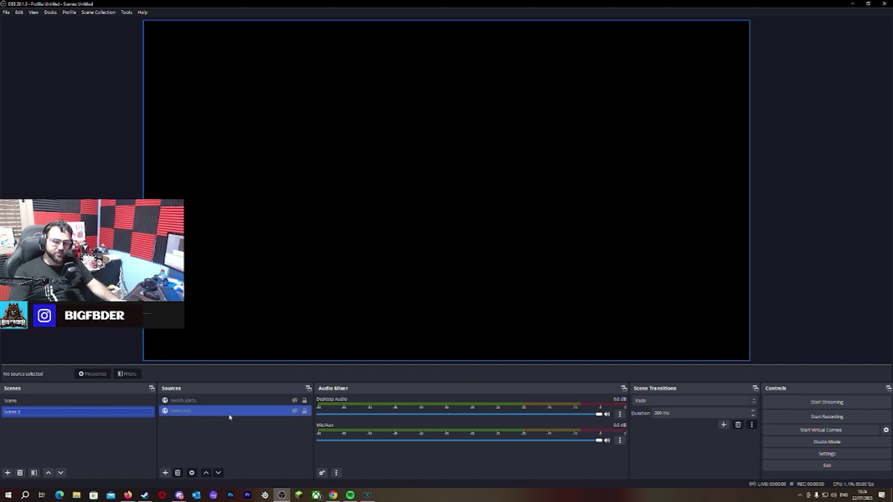
pyautogui.click(294, 401)
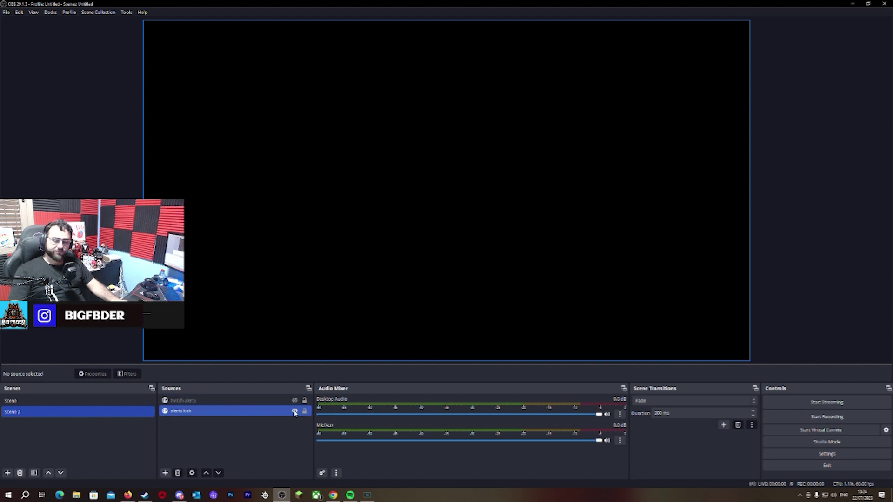
pyautogui.click(294, 411)
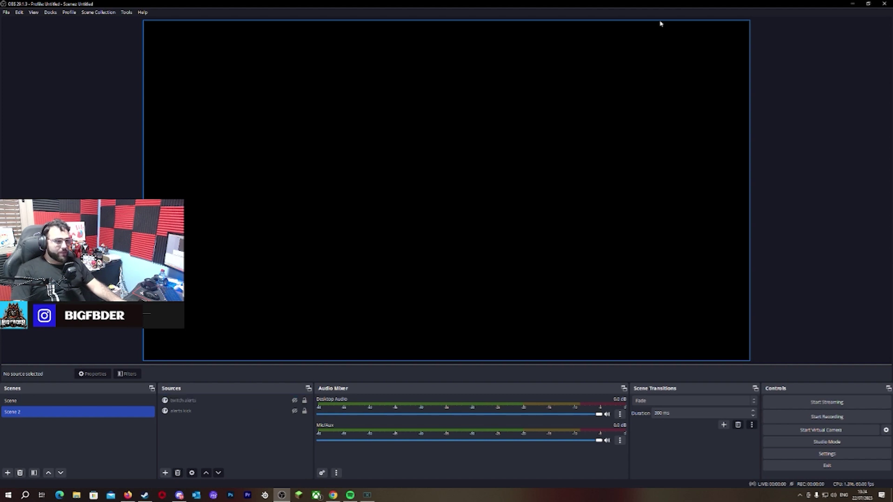
# Restore OBS to a window, then review the NDI Output settings (Main Output 'OBS') and close them unchanged
pyautogui.doubleClick(717, 8)
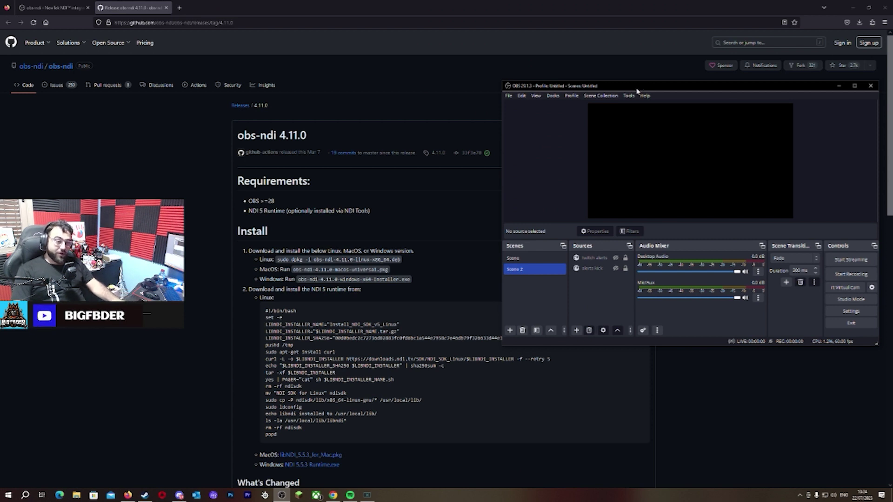
pyautogui.click(630, 95)
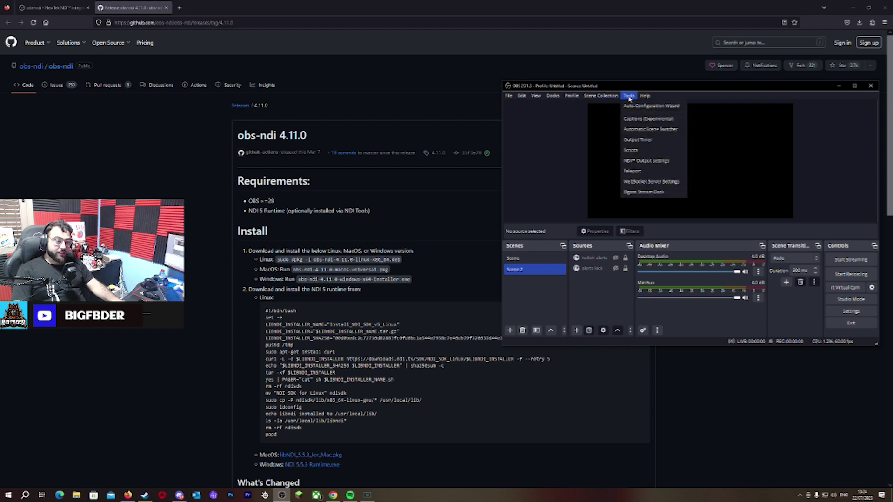
pyautogui.click(644, 166)
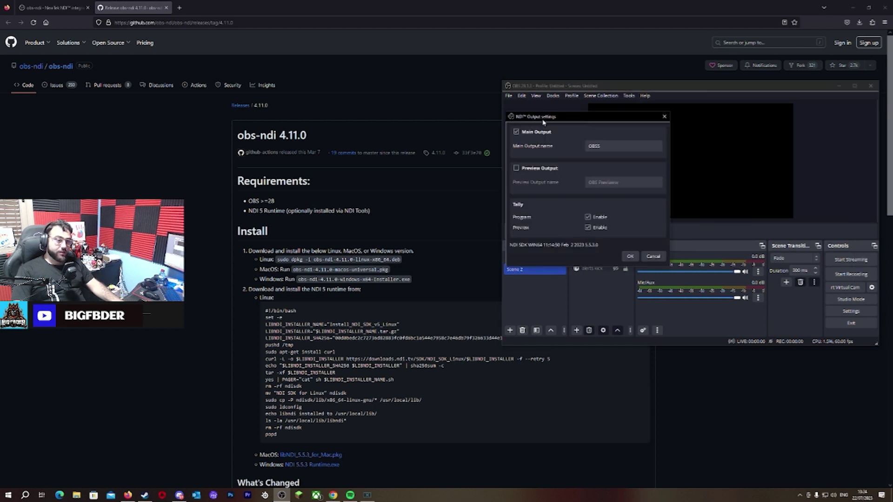
pyautogui.moveTo(547, 119); pyautogui.dragTo(389, 102)
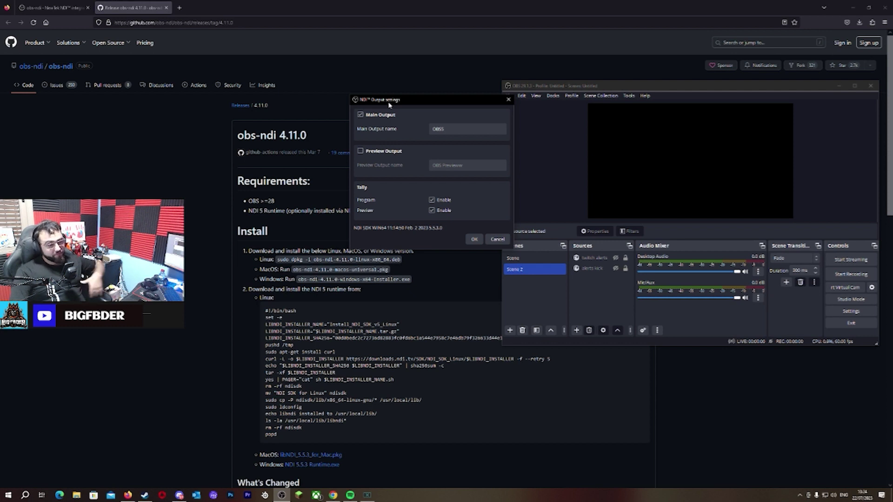
pyautogui.moveTo(389, 104); pyautogui.dragTo(390, 117)
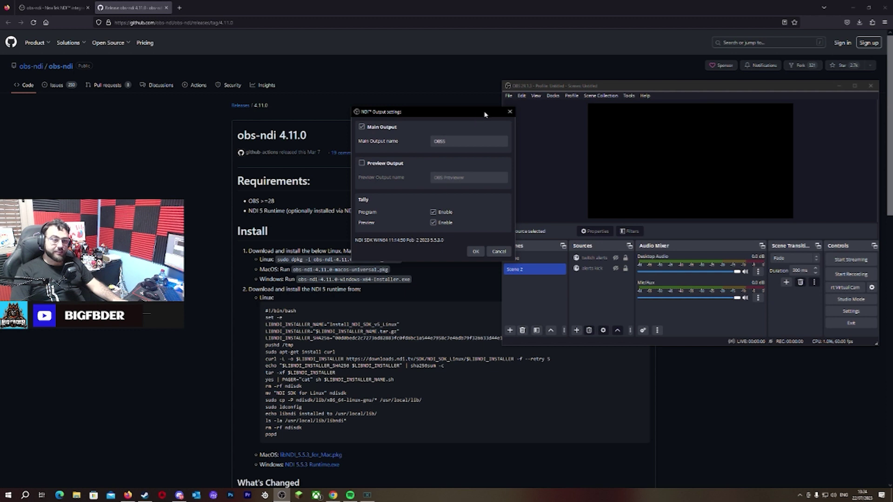
pyautogui.click(509, 113)
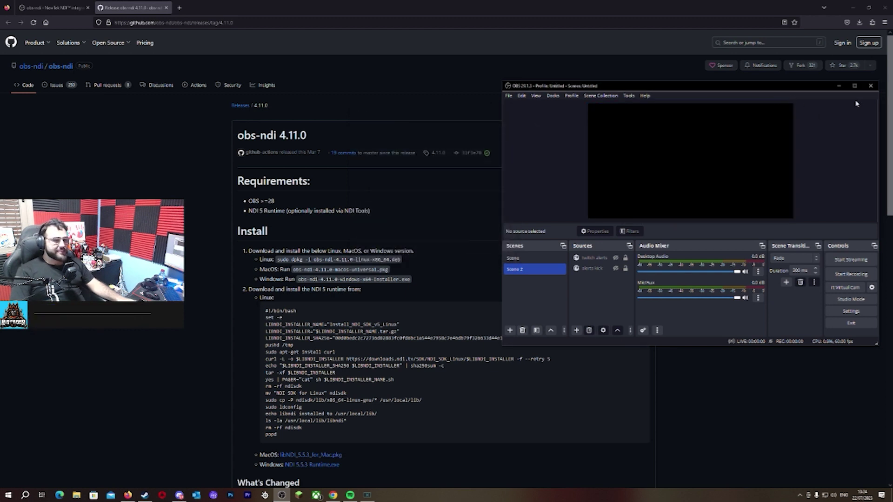
# Minimize OBS and scroll the obs-ndi 4.11.0 release page down to its Checksums and Assets list
pyautogui.click(840, 86)
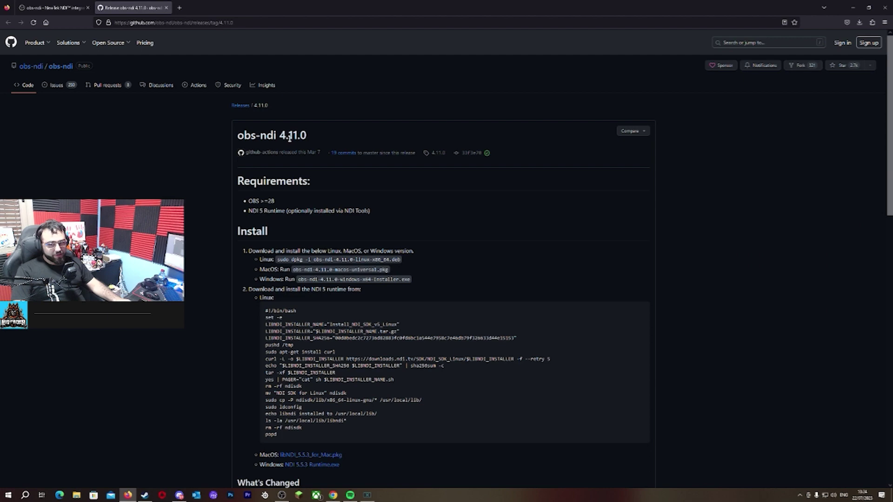
pyautogui.scroll(-2, 289, 138)
pyautogui.scroll(-5, 289, 139)
pyautogui.scroll(7, 289, 138)
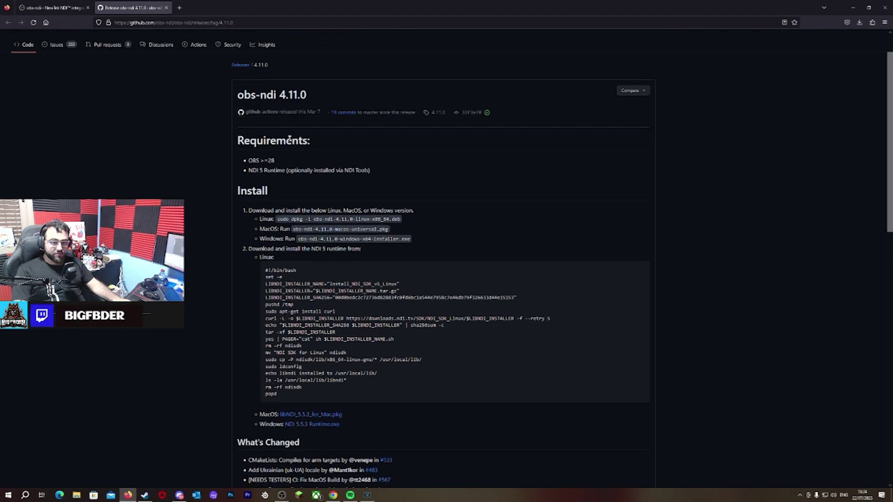
pyautogui.moveTo(306, 136); pyautogui.dragTo(223, 144)
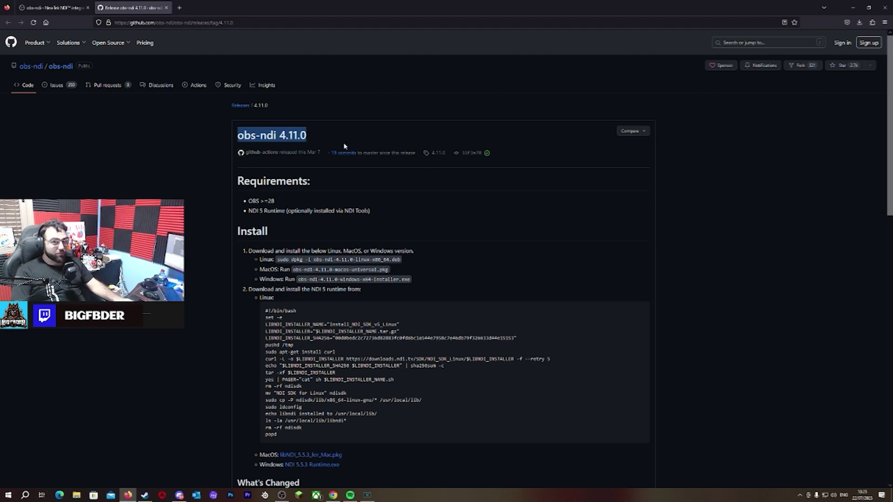
pyautogui.scroll(-15, 336, 142)
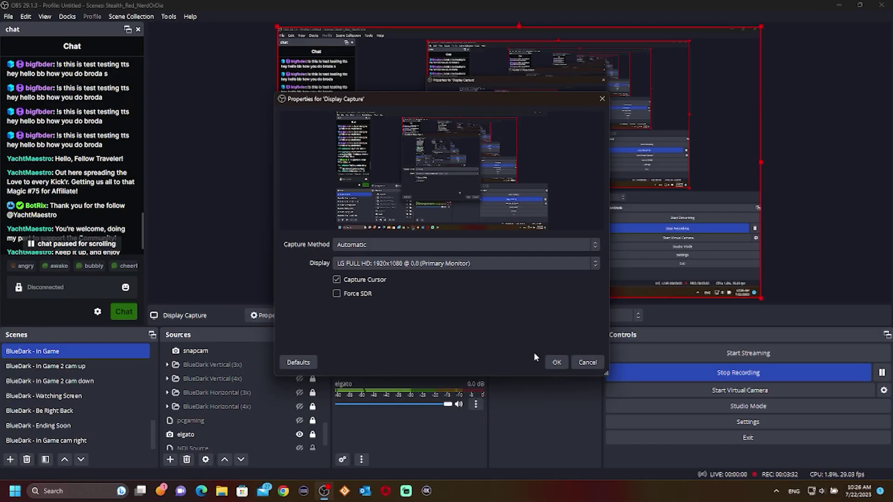
# Confirm the Display Capture properties with OK and deselect the source in the preview
pyautogui.click(554, 366)
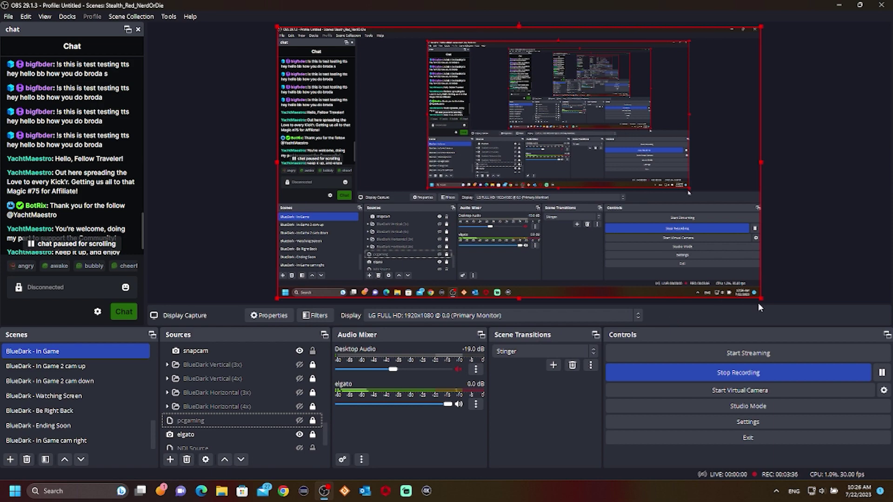
pyautogui.moveTo(760, 300); pyautogui.dragTo(808, 255)
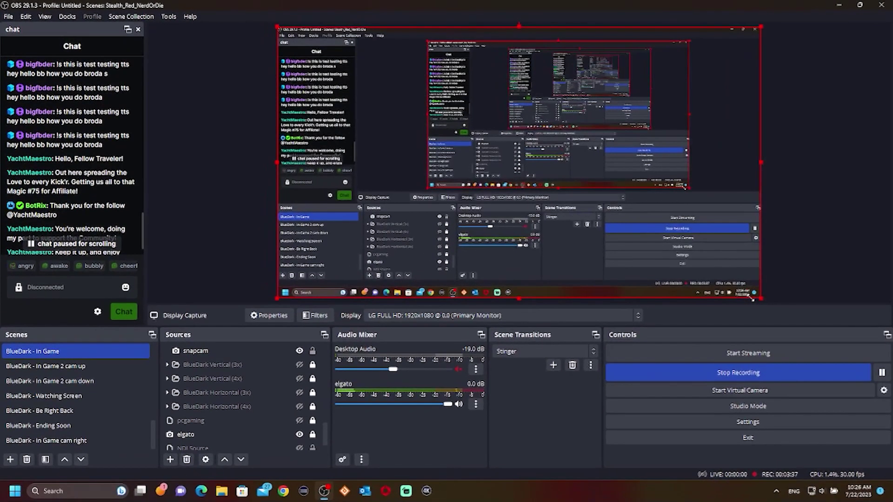
pyautogui.click(808, 255)
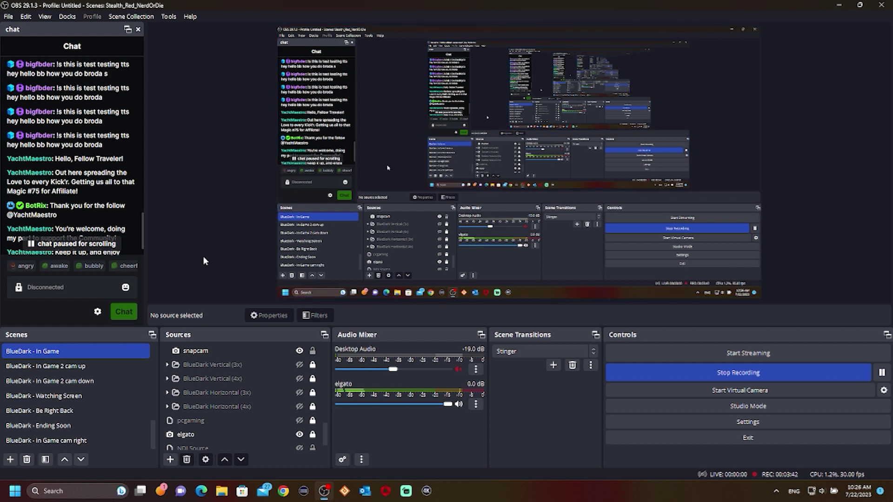
pyautogui.scroll(-1, 212, 407)
pyautogui.click(209, 431)
pyautogui.keyDown('ctrl'); pyautogui.click(299, 408); pyautogui.keyUp('ctrl')
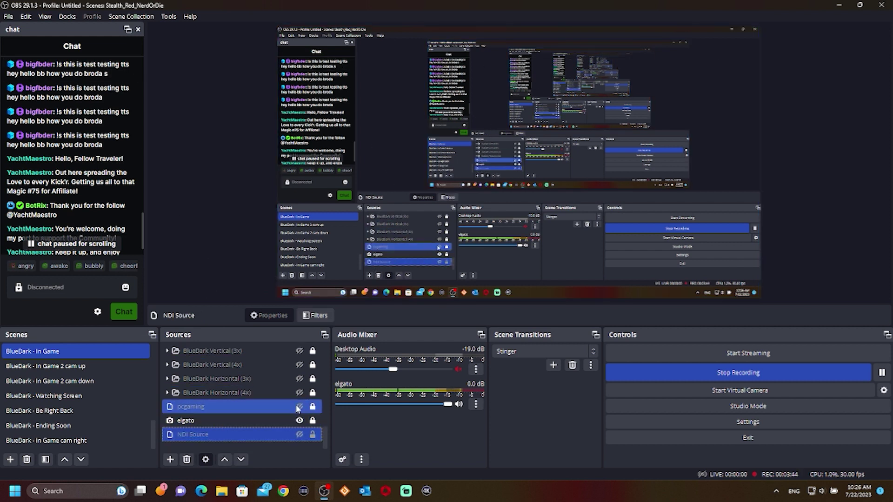
pyautogui.keyDown('ctrl'); pyautogui.click(298, 408); pyautogui.keyUp('ctrl')
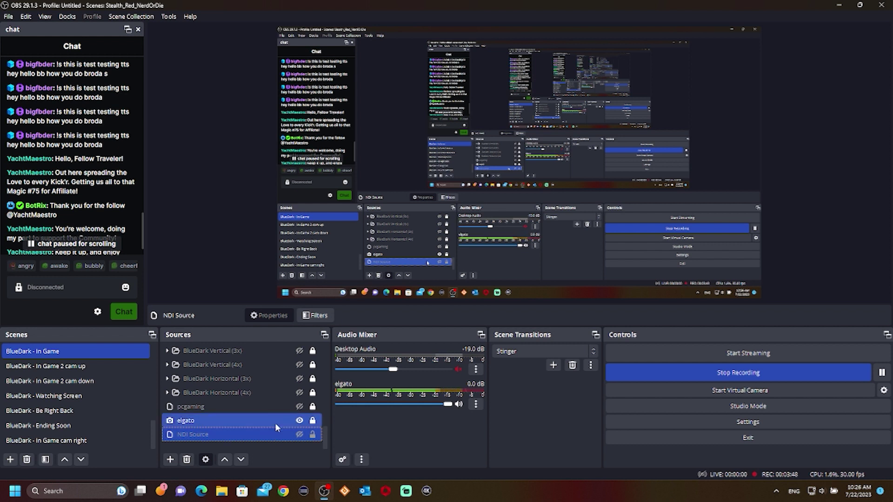
pyautogui.keyDown('ctrl'); pyautogui.click(234, 421); pyautogui.keyUp('ctrl')
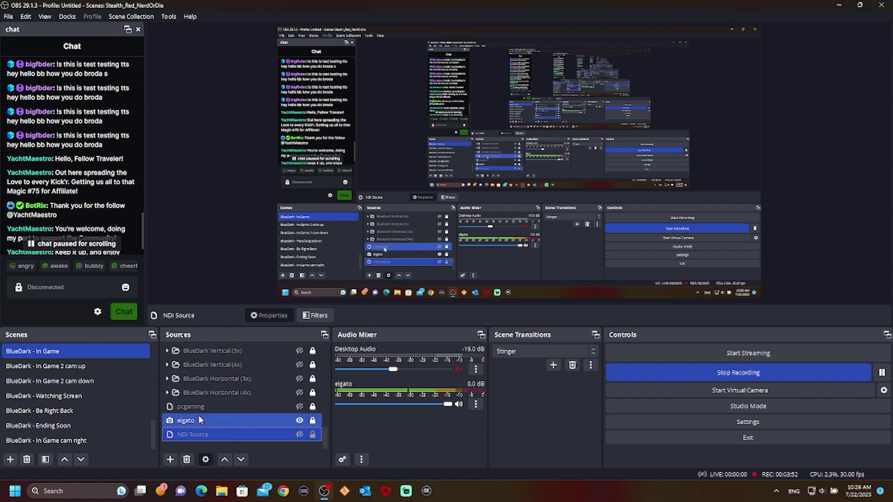
pyautogui.click(212, 436)
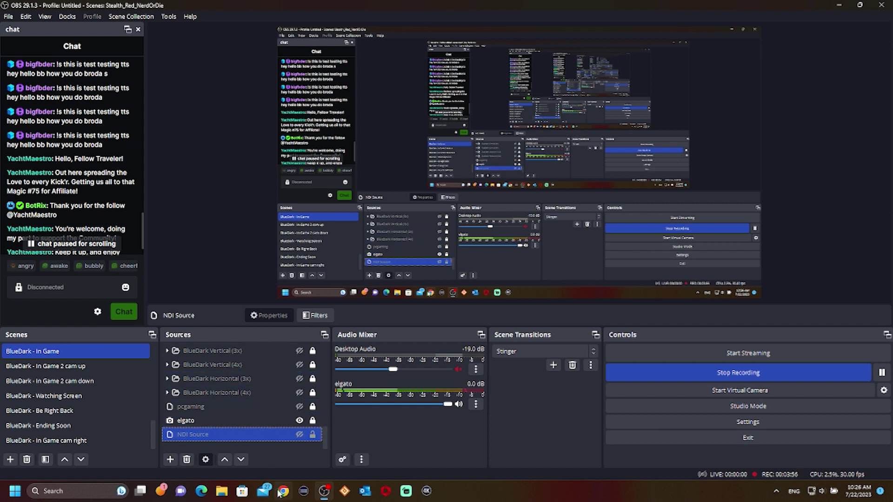
pyautogui.keyDown('ctrl'); pyautogui.click(293, 421); pyautogui.keyUp('ctrl')
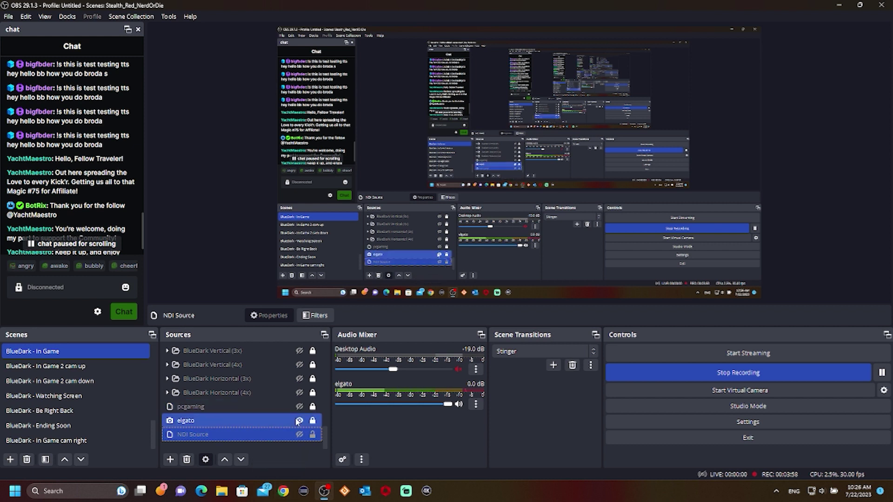
pyautogui.scroll(5, 296, 421)
pyautogui.click(304, 352)
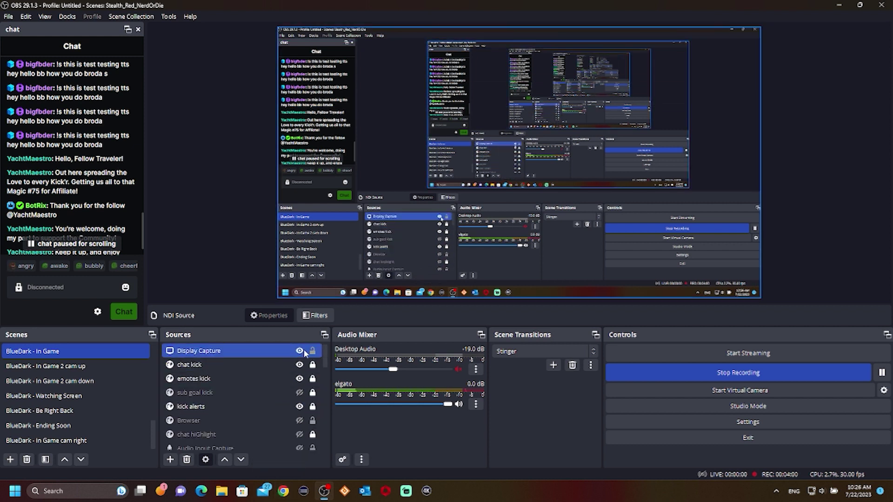
pyautogui.keyDown('ctrl'); pyautogui.click(304, 352); pyautogui.keyUp('ctrl')
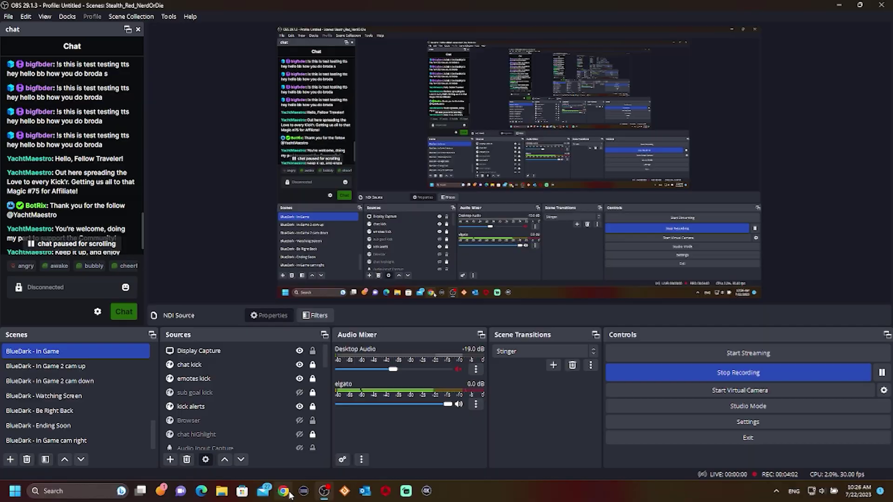
# Search Google in Chrome for 'ndi for obs'
pyautogui.click(288, 492)
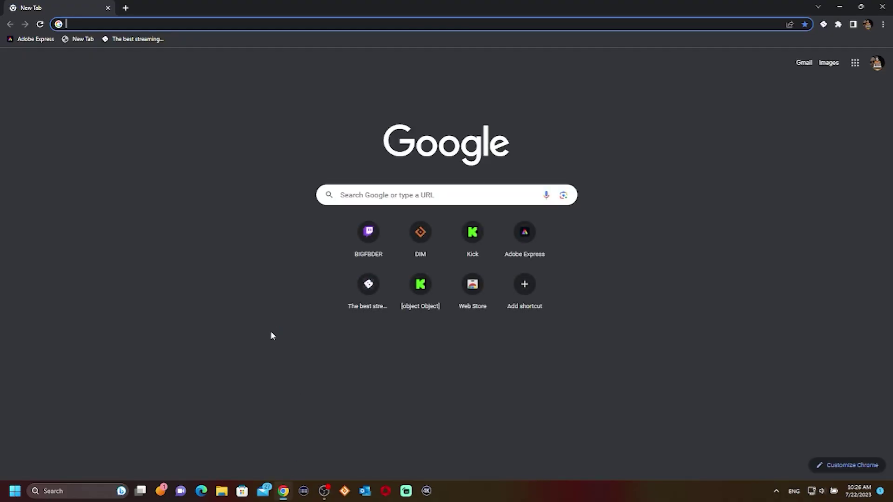
pyautogui.write('ndi')
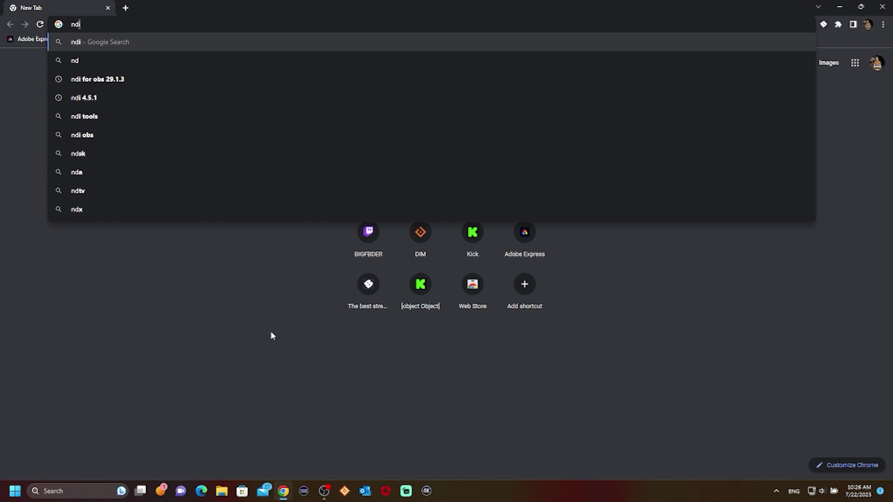
pyautogui.write(' fo')
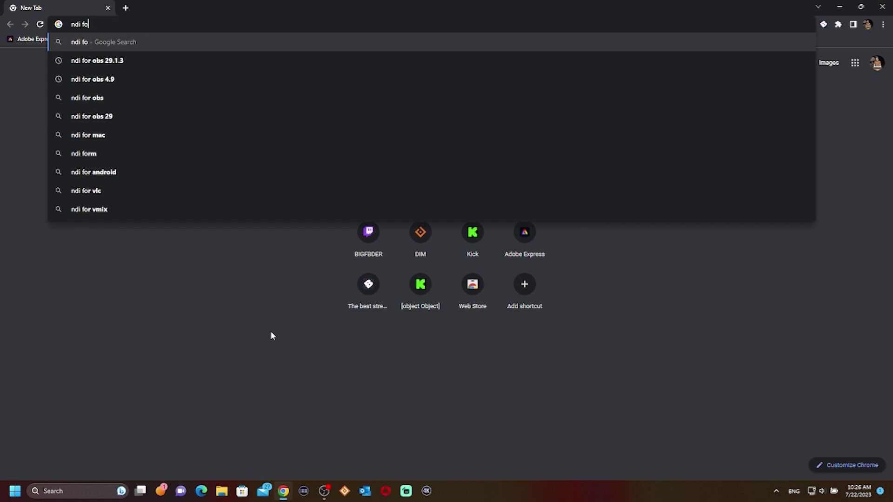
pyautogui.write('r ob')
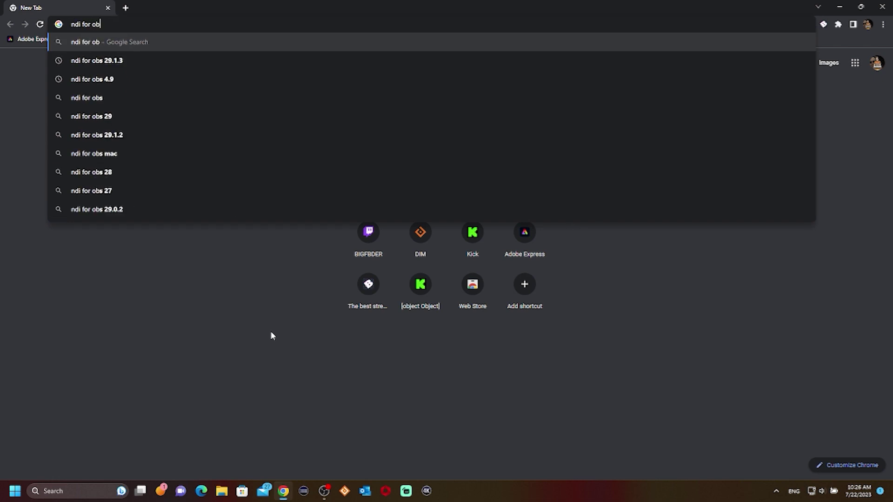
pyautogui.write('s')
pyautogui.press('Return')
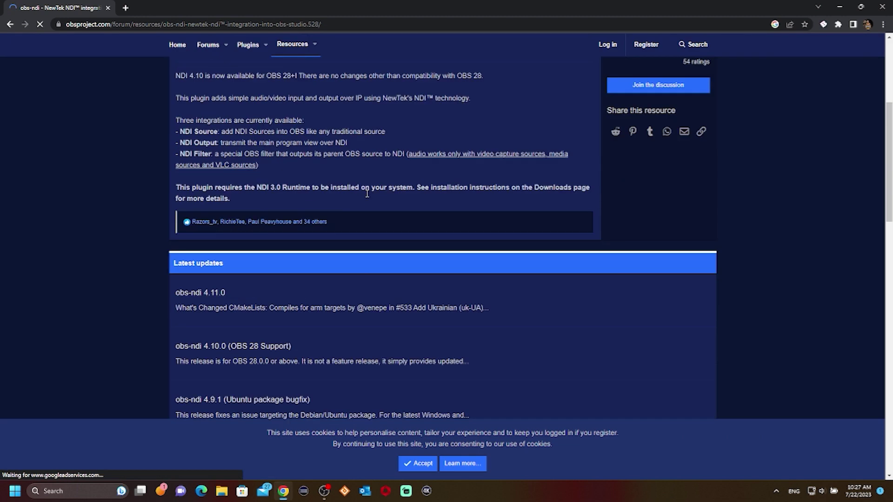
# Scroll up on the obs-ndi forum resource page toward its download button
pyautogui.scroll(5, 366, 197)
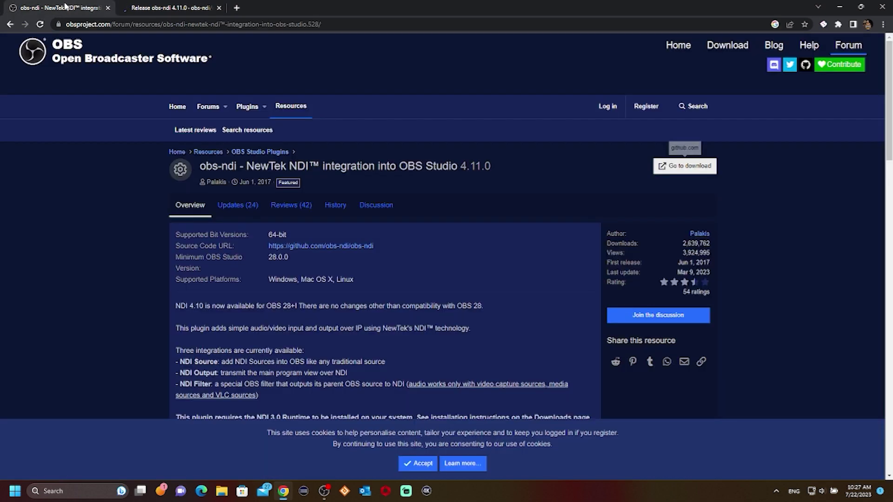
# Download obs-ndi-4.11.0-windows-x64-Installer.exe from the release page's Assets
pyautogui.click(140, 10)
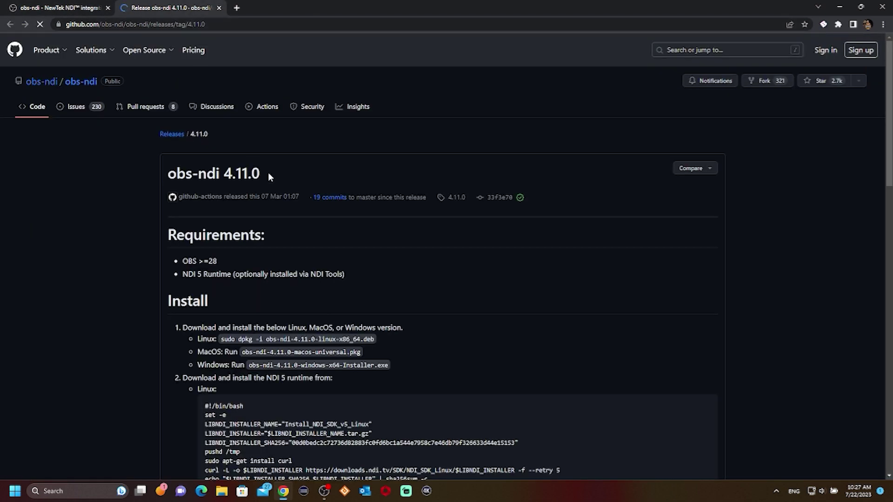
pyautogui.scroll(-20, 268, 174)
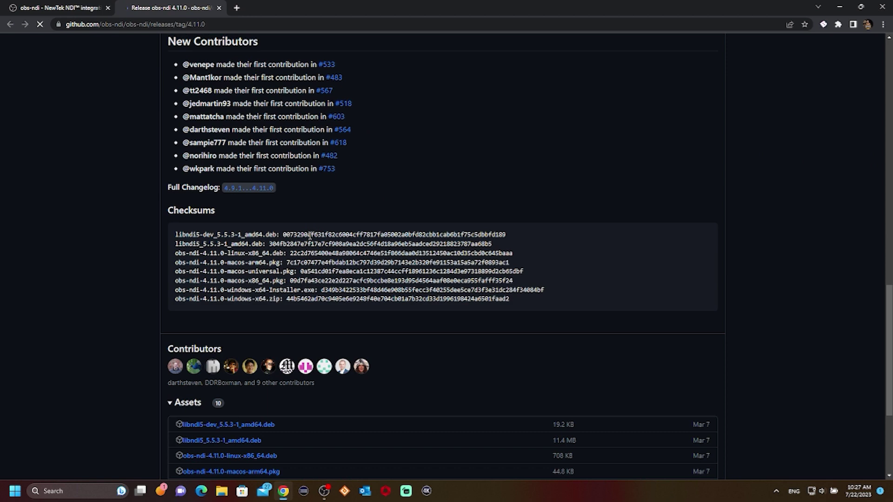
pyautogui.scroll(-4, 310, 235)
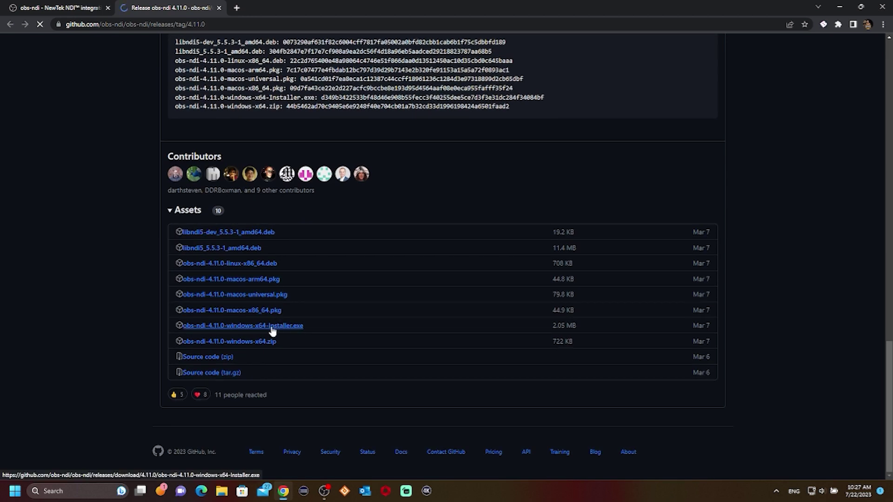
pyautogui.click(238, 327)
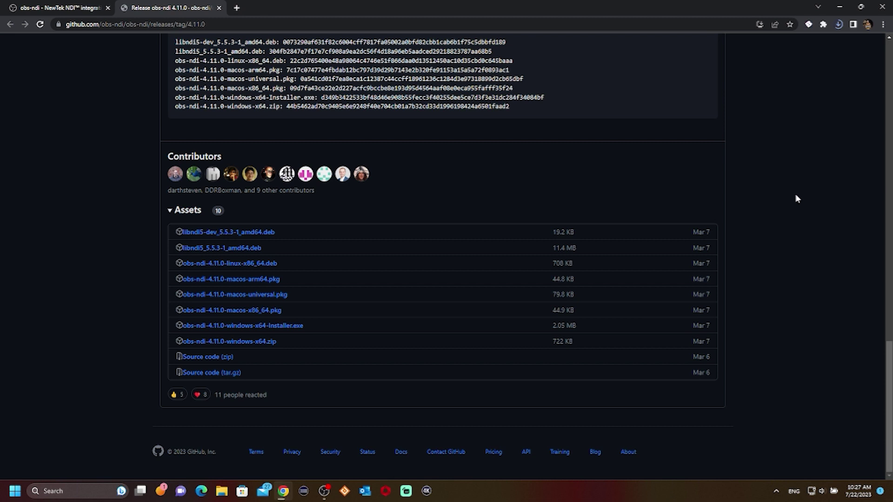
# Watch the installer download finish in Chrome's downloads list and run it
pyautogui.click(838, 24)
pyautogui.click(840, 26)
pyautogui.click(839, 27)
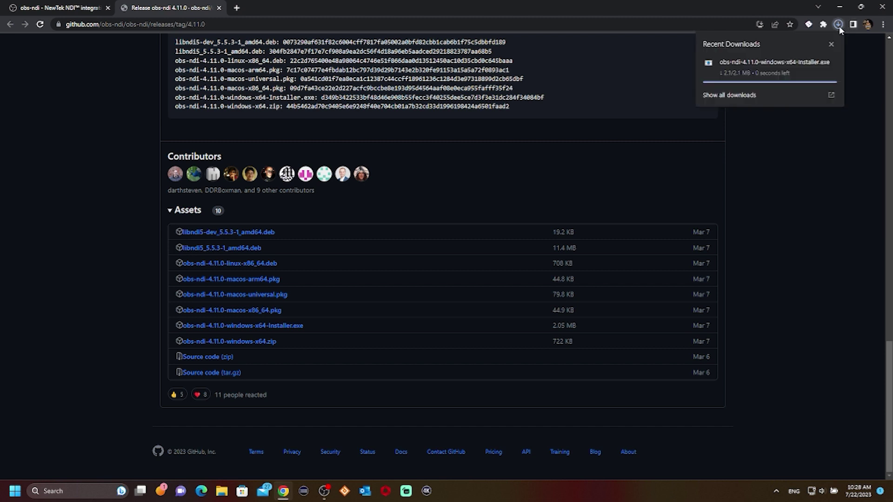
pyautogui.click(784, 79)
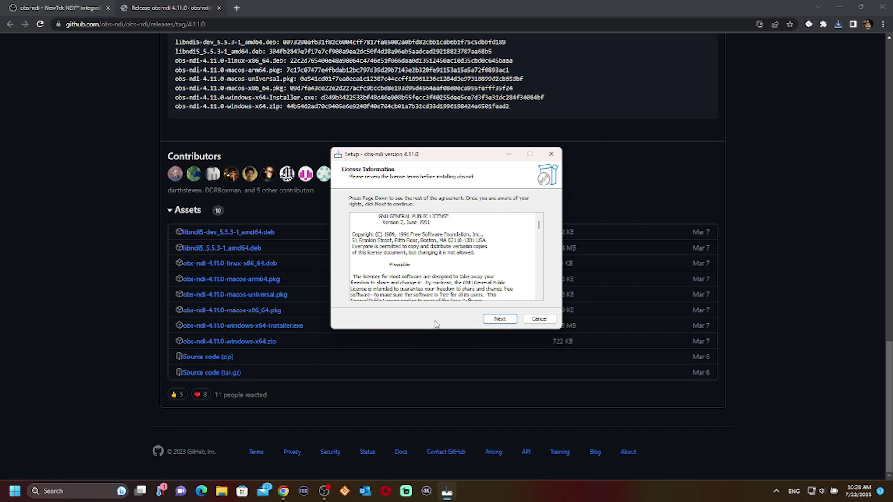
# Install obs-ndi 4.11.0 into C:\Program Files\obs-studio with default Start Menu folder, then finish
pyautogui.click(508, 320)
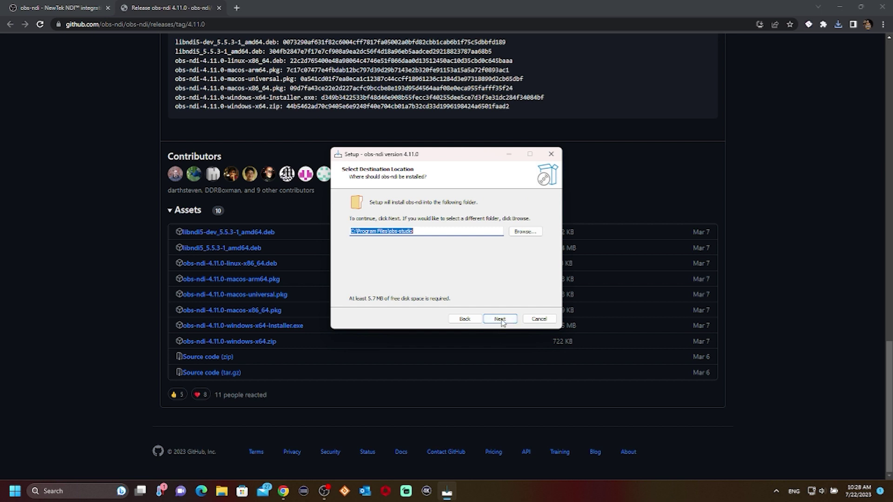
pyautogui.click(503, 321)
pyautogui.click(501, 320)
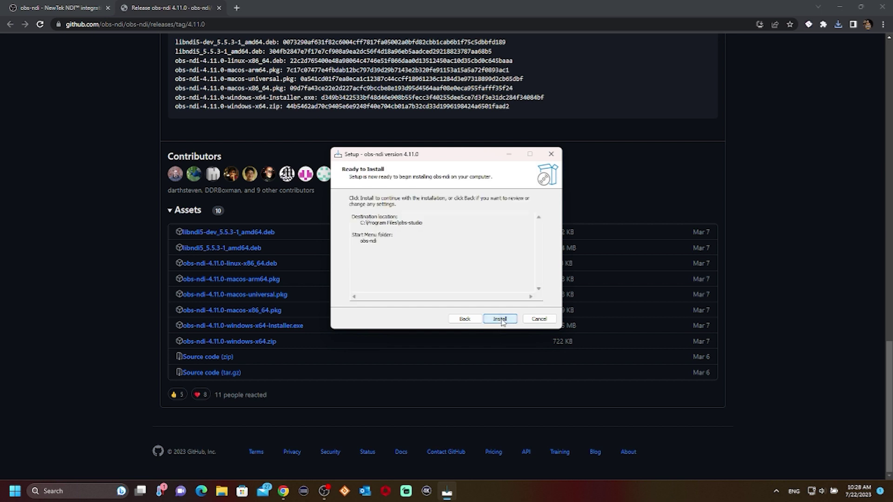
pyautogui.click(500, 319)
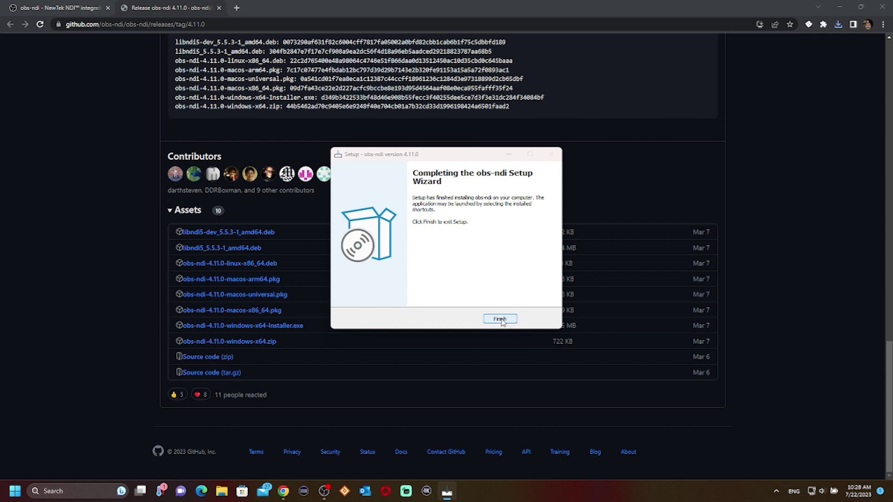
pyautogui.click(500, 319)
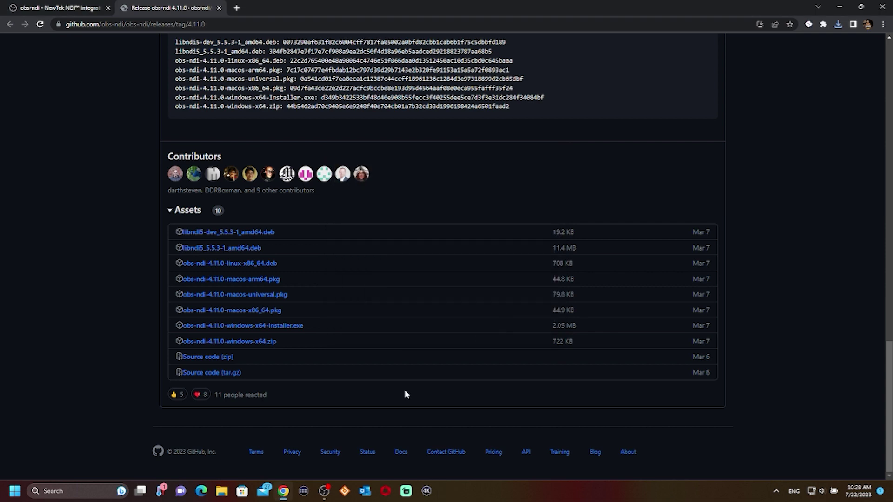
# Back in OBS, select NDI Source, dismiss the plugin load error, and confirm its properties open
pyautogui.click(325, 491)
pyautogui.click(218, 435)
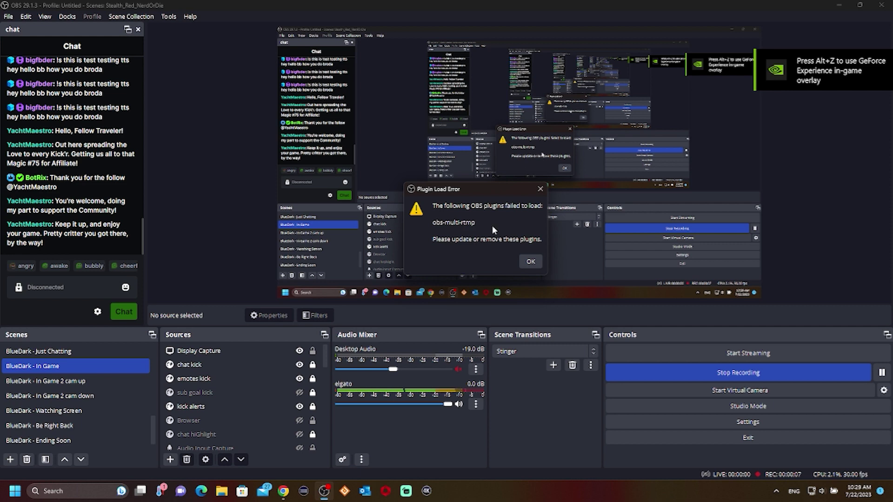
pyautogui.click(531, 263)
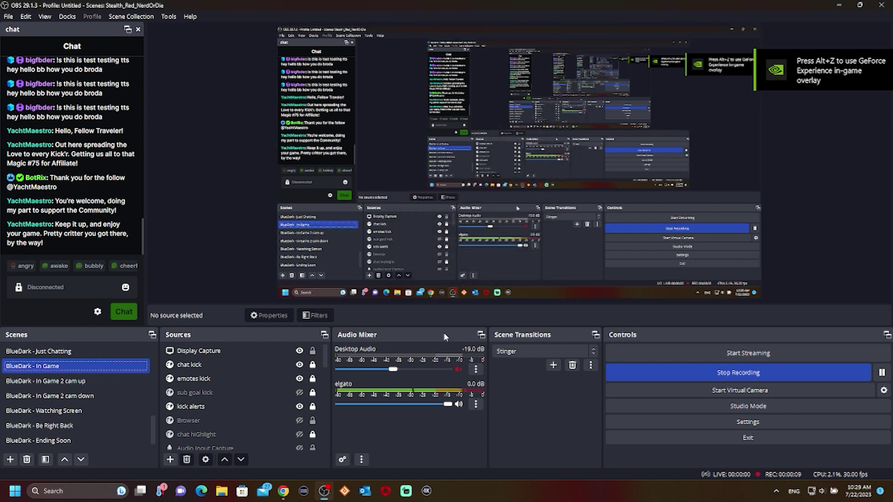
pyautogui.scroll(-5, 251, 409)
pyautogui.doubleClick(225, 433)
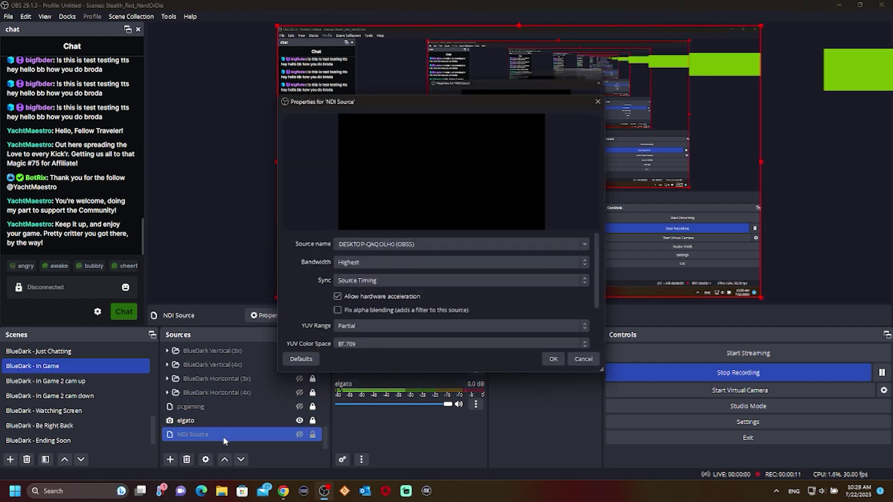
pyautogui.click(556, 363)
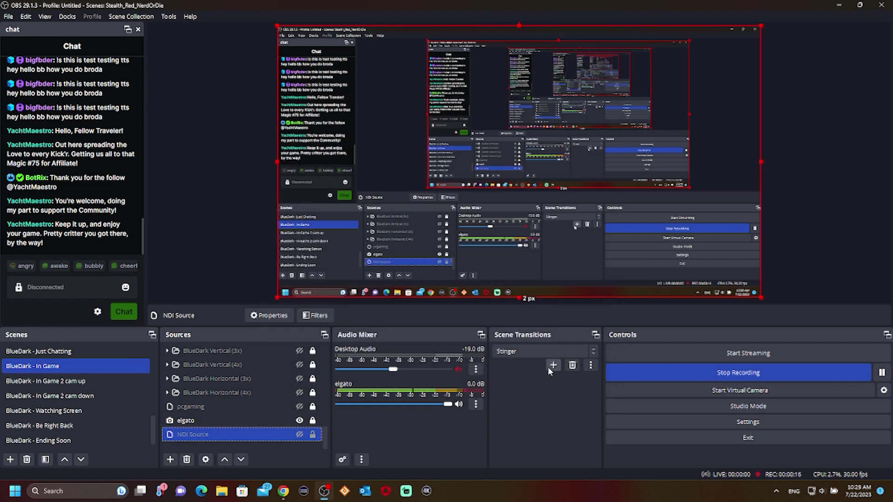
# Deselect NDI Source and select the chat kick and Display Capture sources
pyautogui.click(791, 225)
pyautogui.scroll(5, 269, 393)
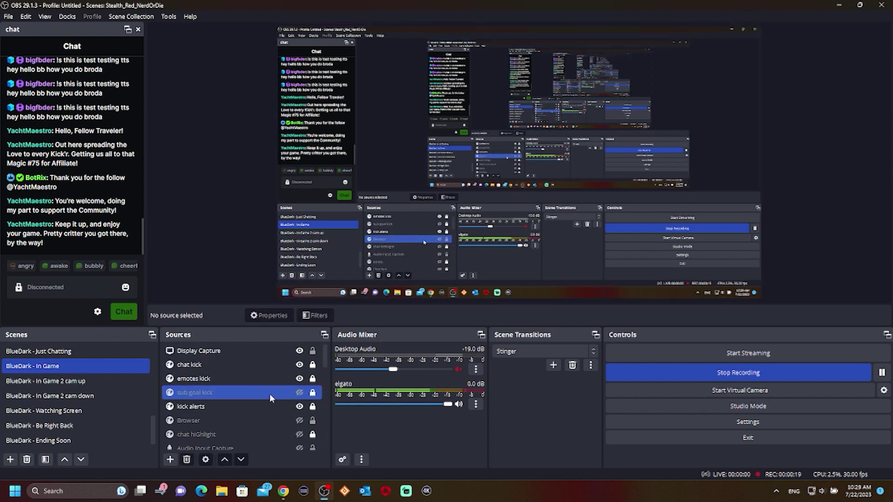
pyautogui.click(279, 365)
pyautogui.click(293, 352)
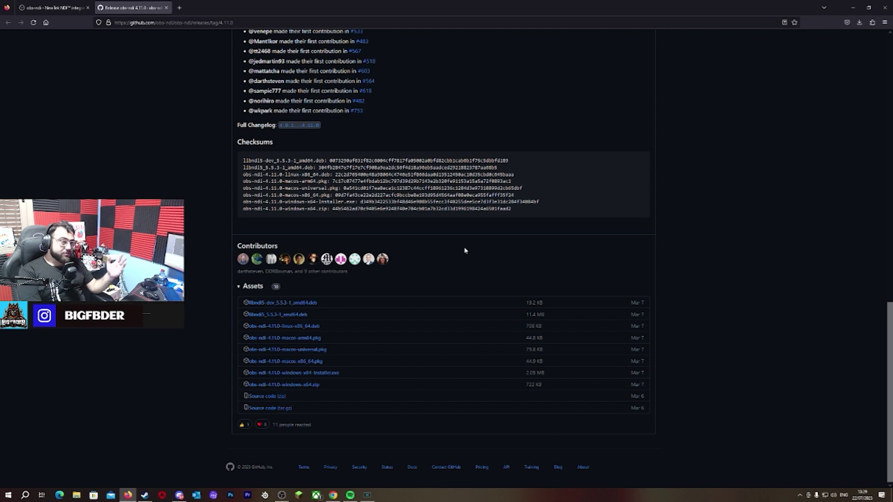
# Scroll back up to the obs-ndi 4.11.0 release title, then close the GitHub release tab
pyautogui.scroll(6, 740, 253)
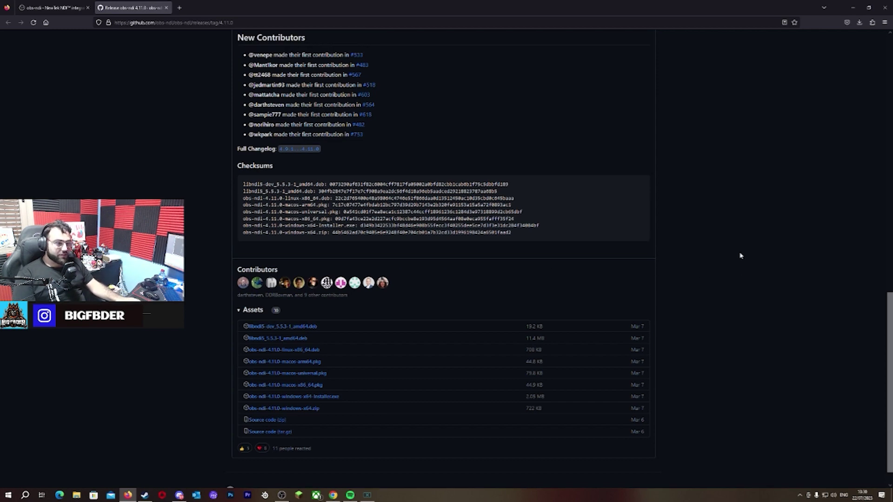
pyautogui.scroll(8, 740, 255)
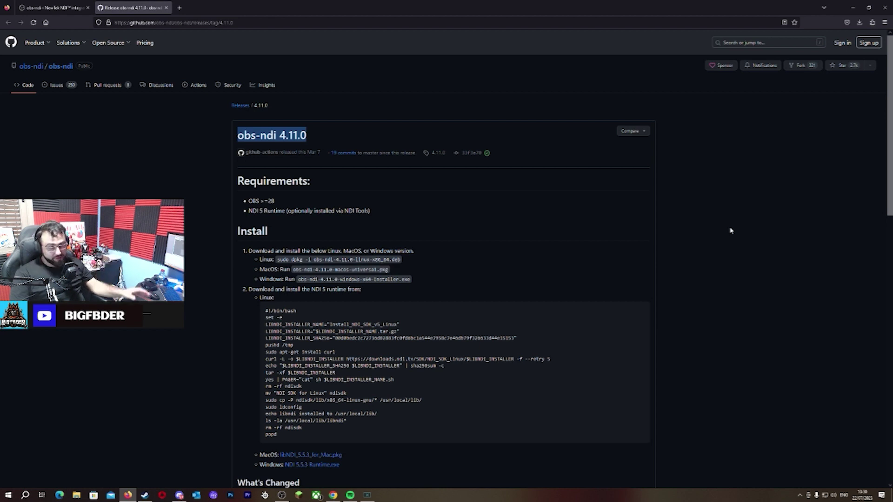
pyautogui.click(309, 134)
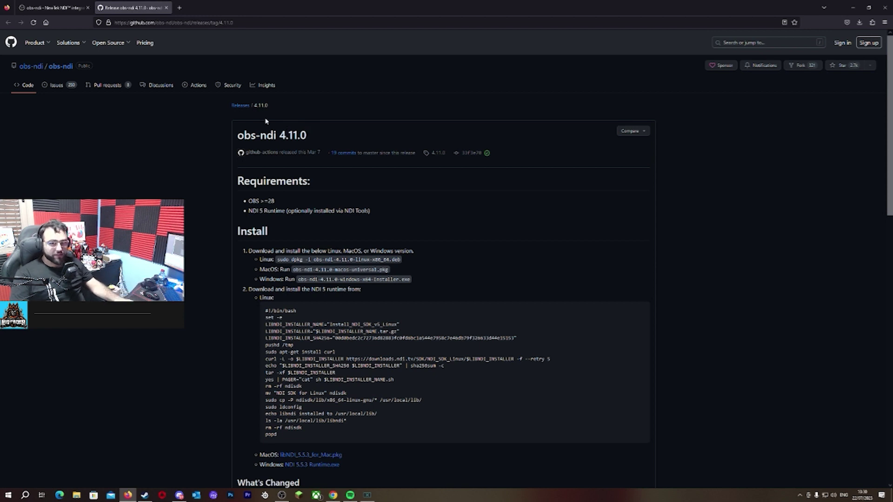
pyautogui.click(166, 8)
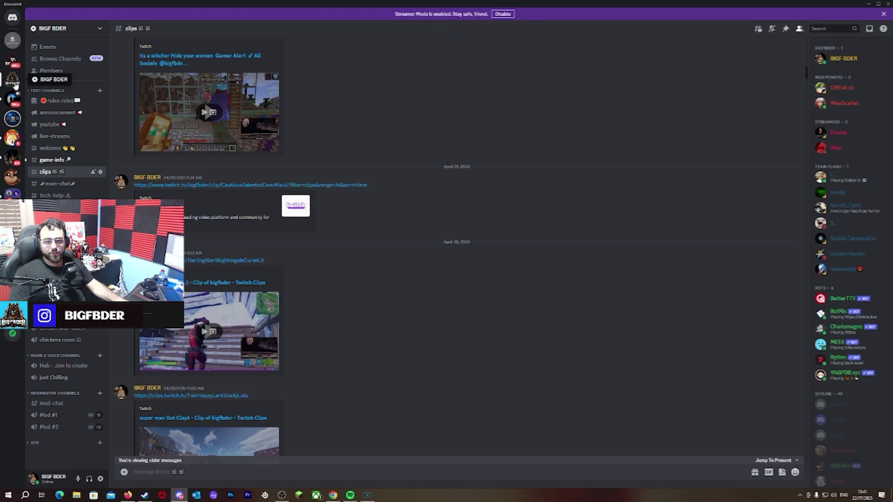
# View Discord's #tech-help channel, then minimize Discord to reveal the BotRix Premium page
pyautogui.click(69, 195)
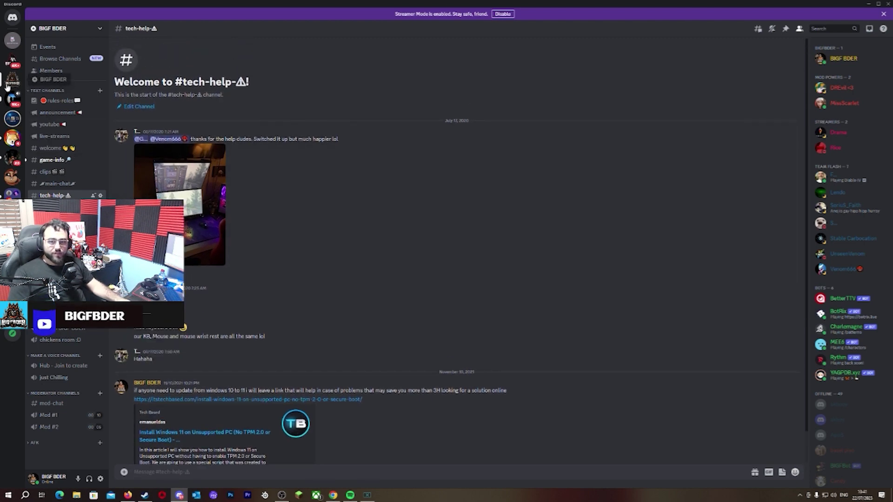
pyautogui.click(868, 4)
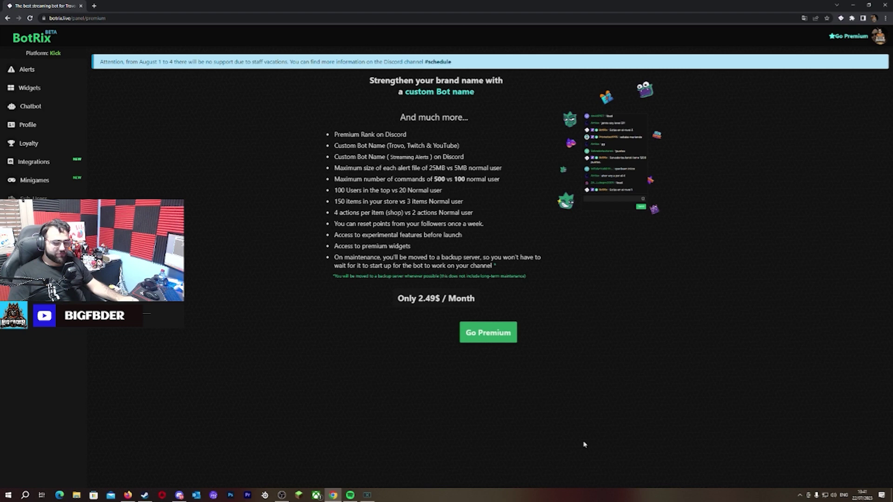
# Switch to the GoXLR App from the taskbar, showing its Routing matrix
pyautogui.click(369, 495)
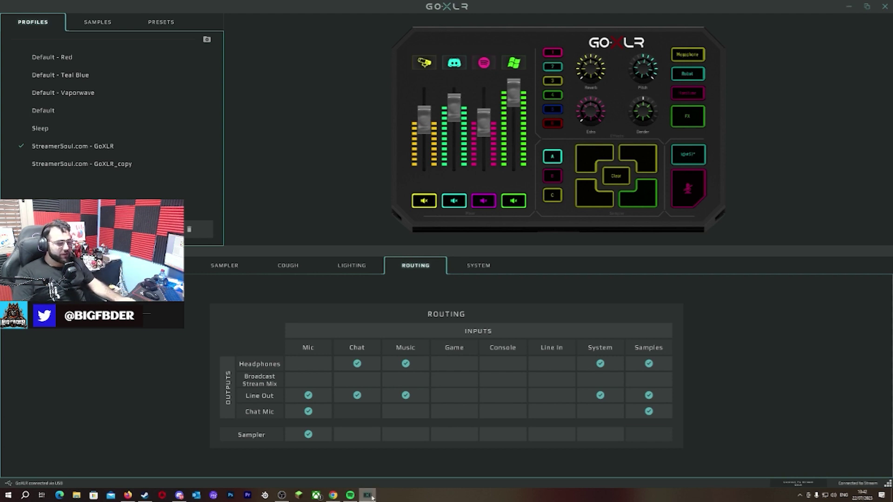
pyautogui.moveTo(368, 496)
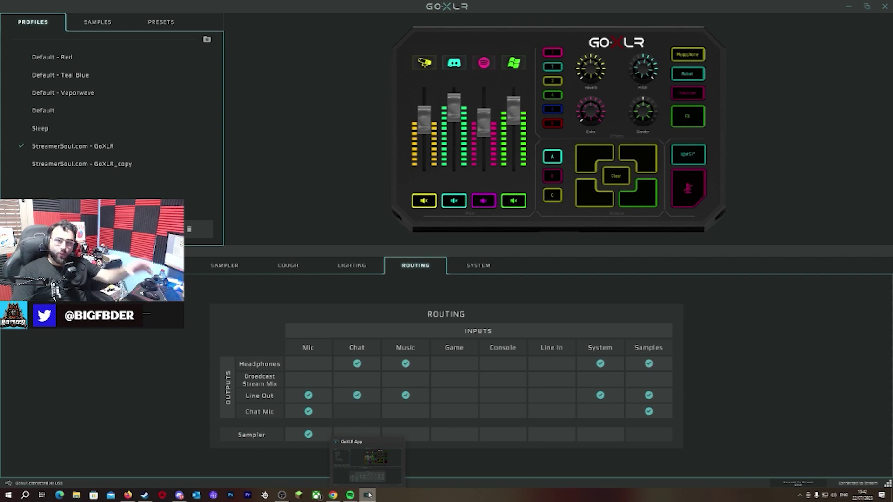